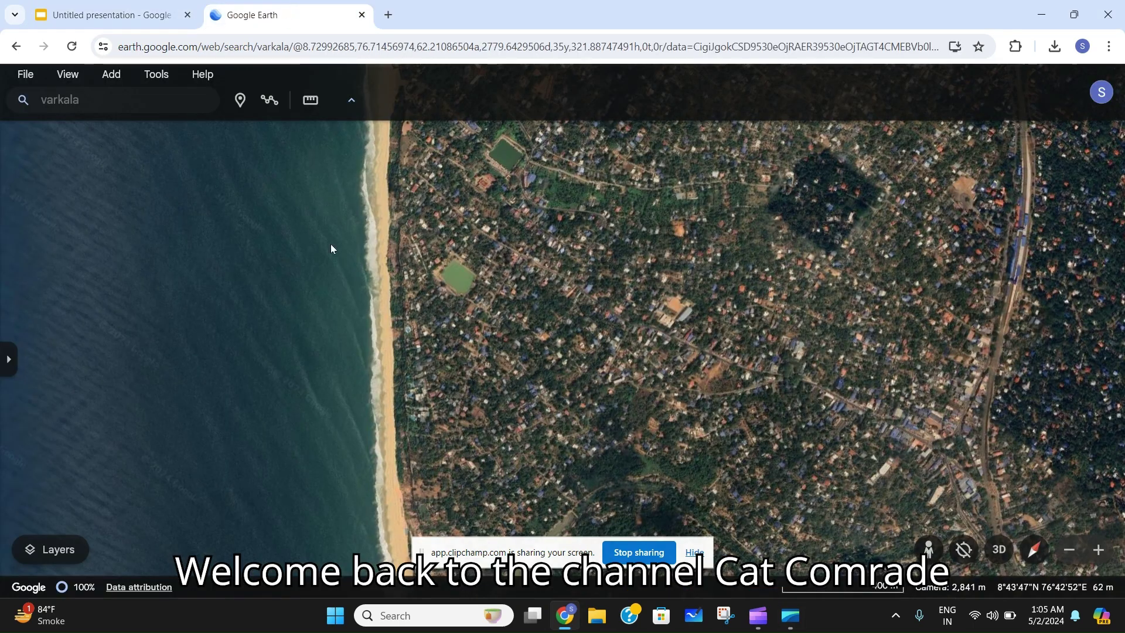
pyautogui.scroll(-5, 354, 261)
pyautogui.scroll(-5, 354, 260)
pyautogui.scroll(-5, 355, 261)
pyautogui.scroll(-5, 356, 262)
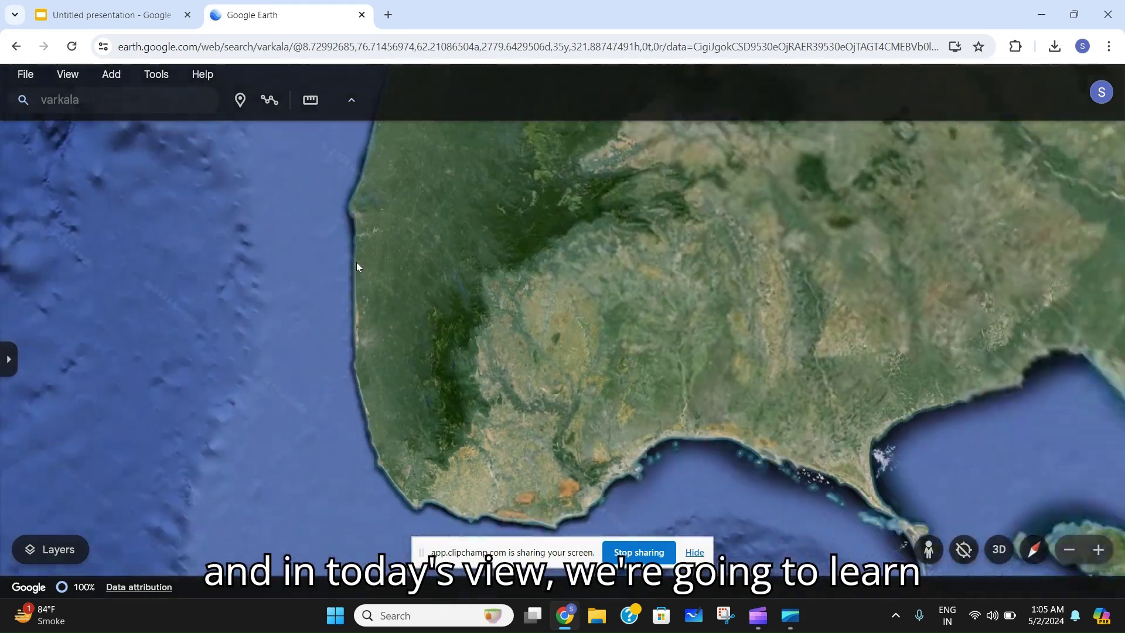
pyautogui.scroll(-5, 356, 261)
pyautogui.scroll(-5, 356, 263)
pyautogui.scroll(8, 429, 319)
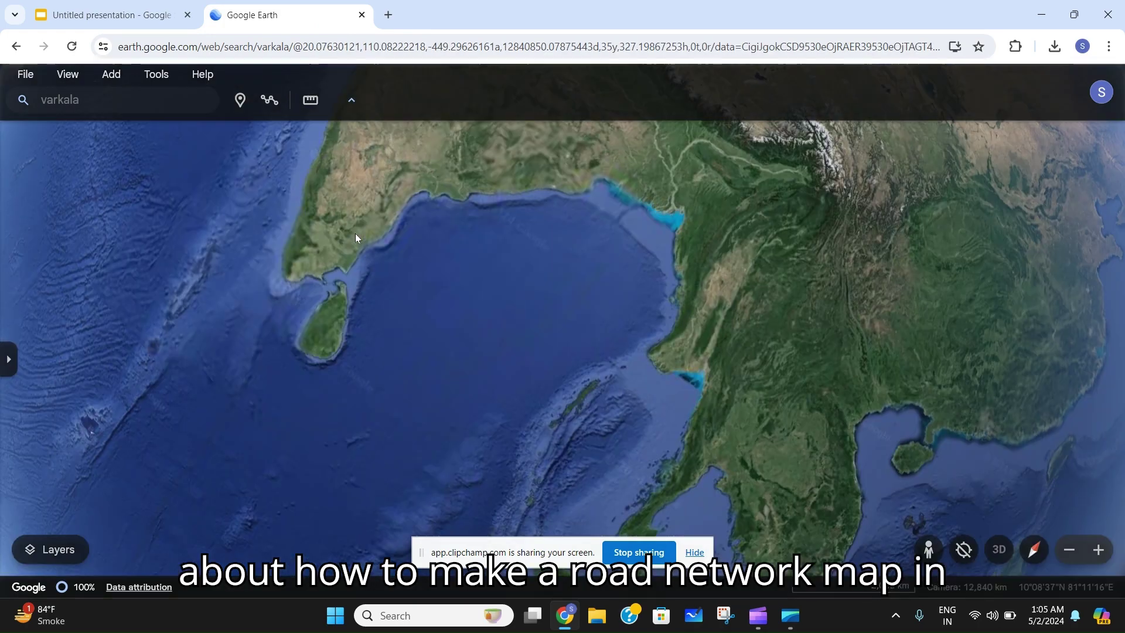
pyautogui.scroll(5, 355, 232)
pyautogui.scroll(5, 253, 180)
pyautogui.scroll(5, 185, 169)
pyautogui.scroll(5, 174, 166)
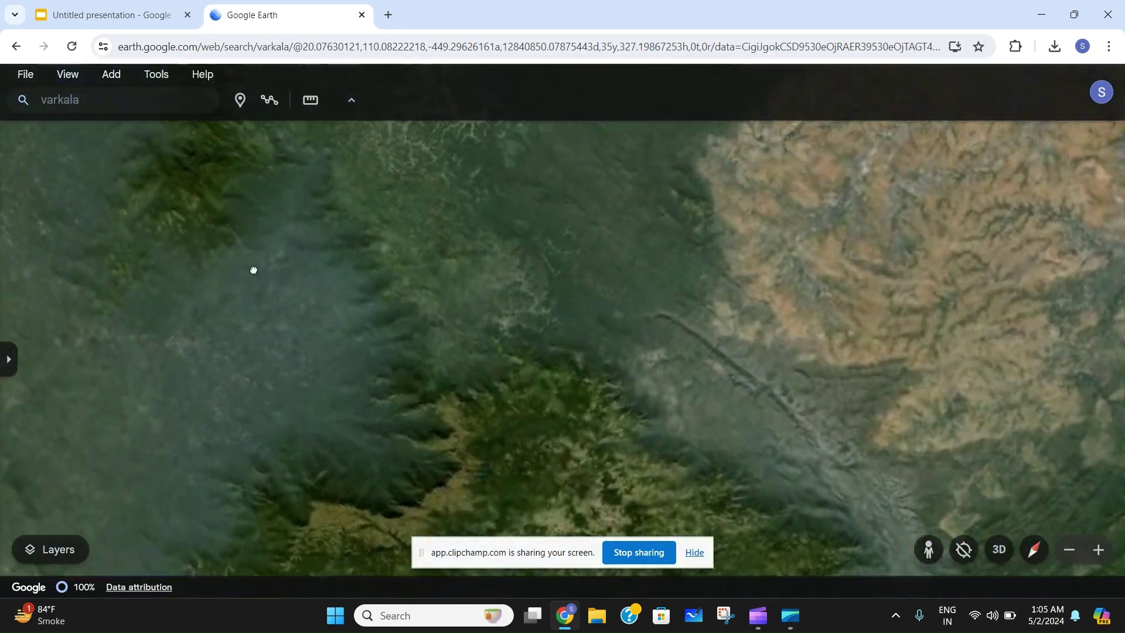
# Pan toward the coastline, then fly to Varkala from the recent searches.
pyautogui.moveTo(253, 270); pyautogui.dragTo(571, 254)
pyautogui.scroll(5, 461, 254)
pyautogui.scroll(8, 426, 211)
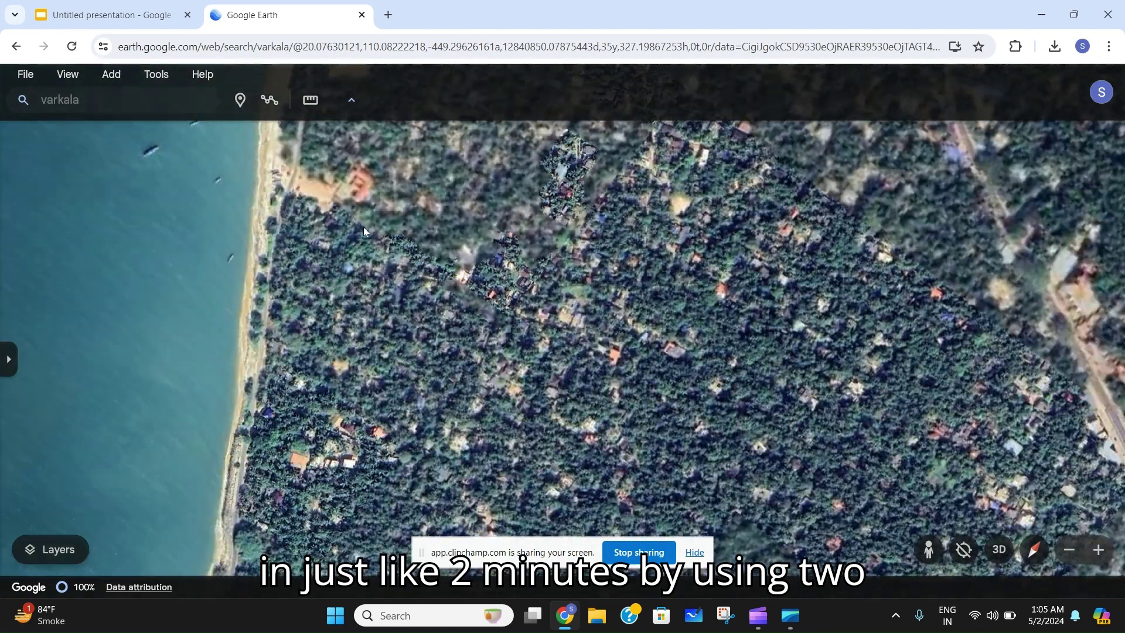
pyautogui.moveTo(363, 227); pyautogui.dragTo(516, 256)
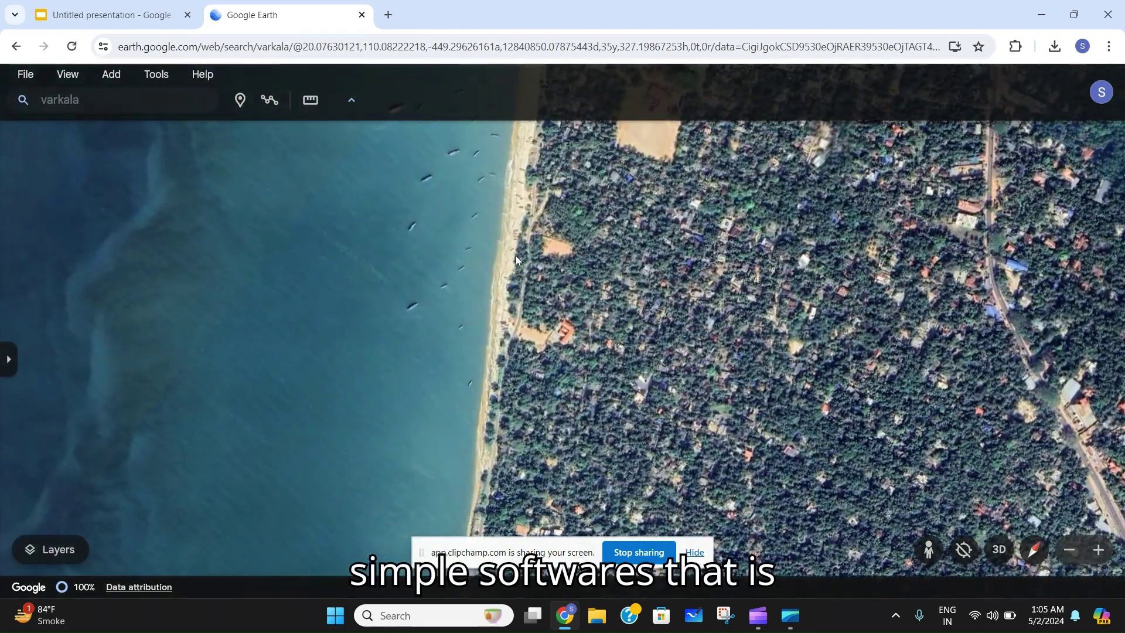
pyautogui.scroll(-8, 516, 256)
pyautogui.scroll(-5, 515, 255)
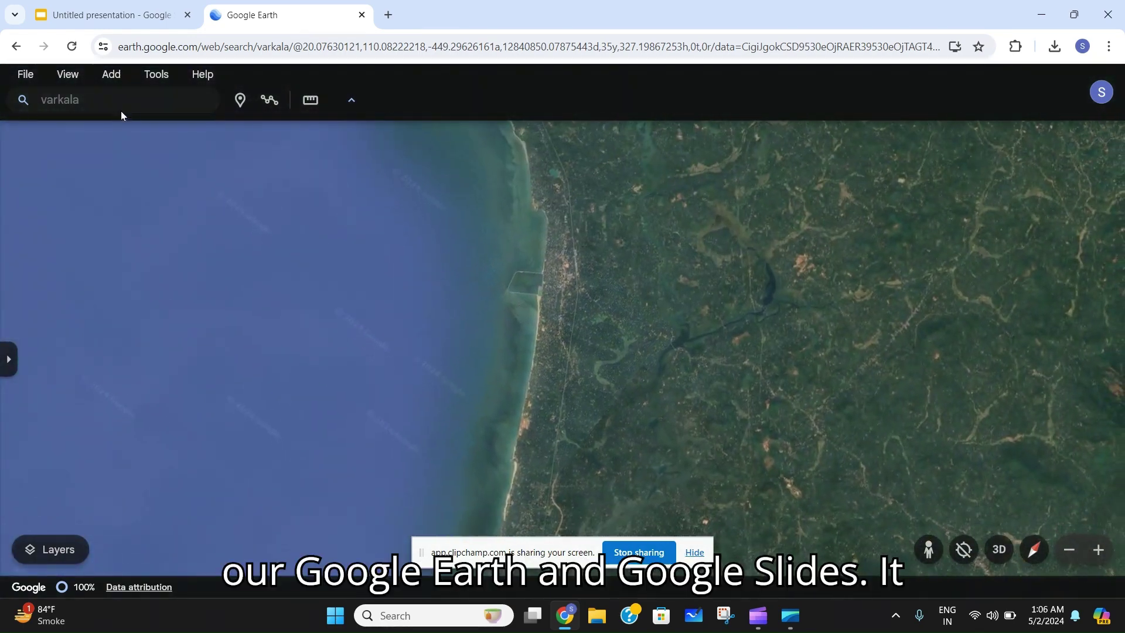
pyautogui.click(120, 102)
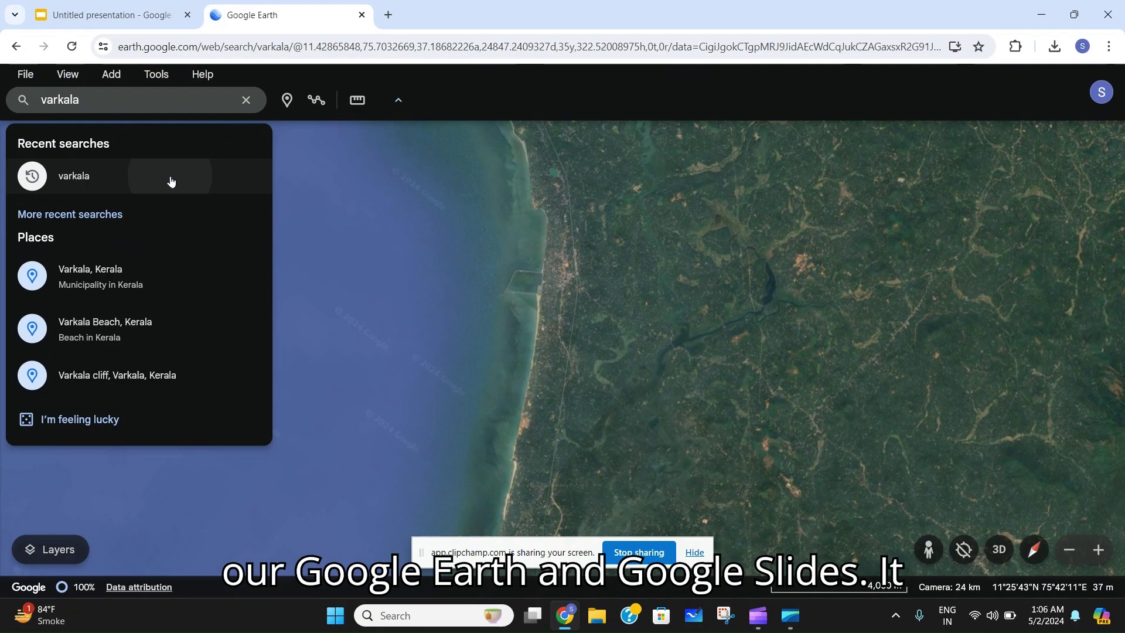
pyautogui.click(171, 182)
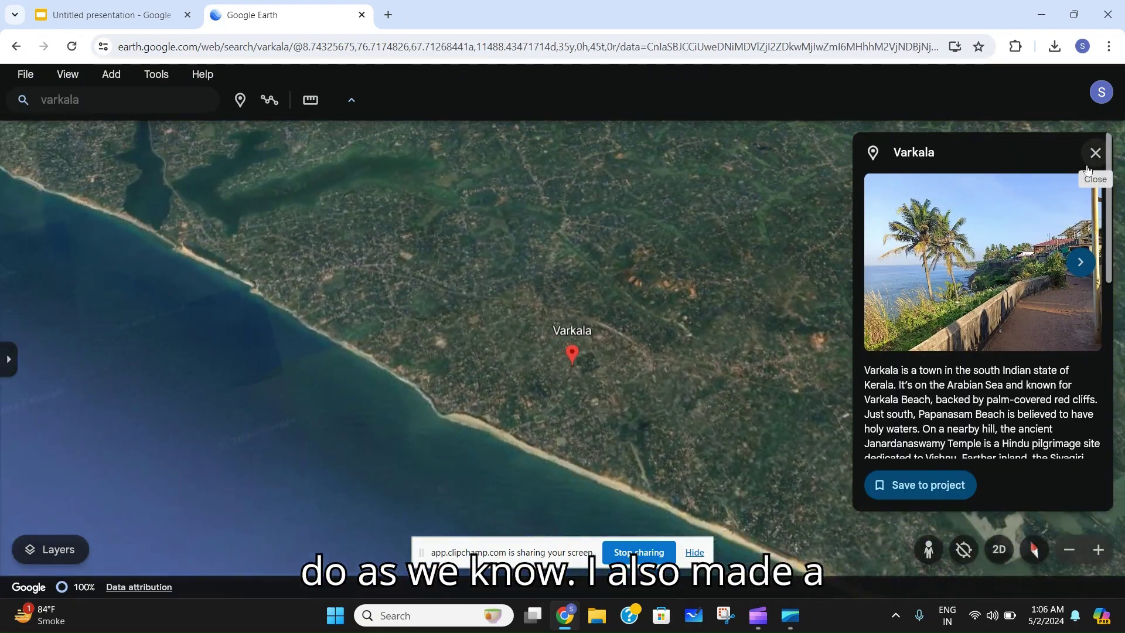
# Dismiss the Varkala info card and frame the town and beach up close.
pyautogui.click(1096, 152)
pyautogui.scroll(3, 489, 352)
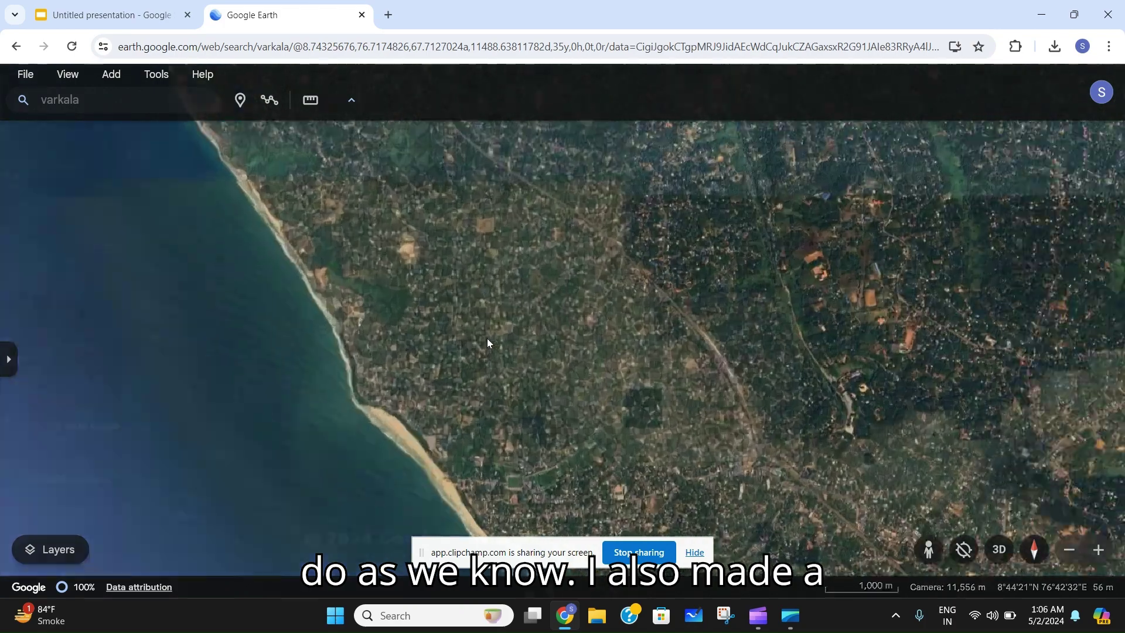
pyautogui.scroll(4, 488, 338)
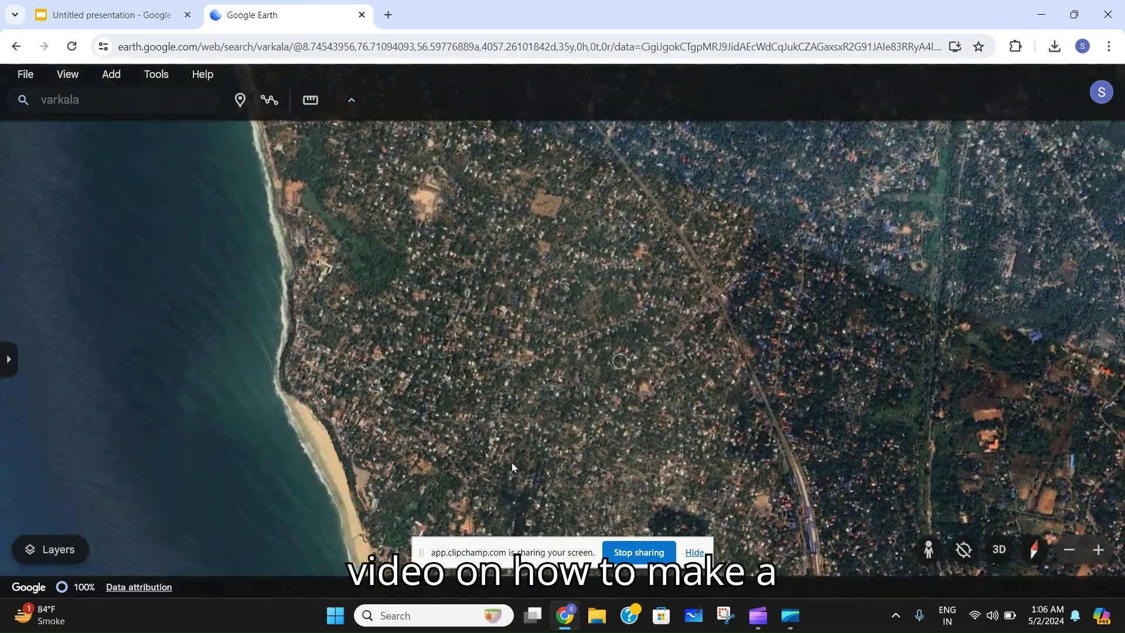
pyautogui.moveTo(511, 462); pyautogui.dragTo(465, 486)
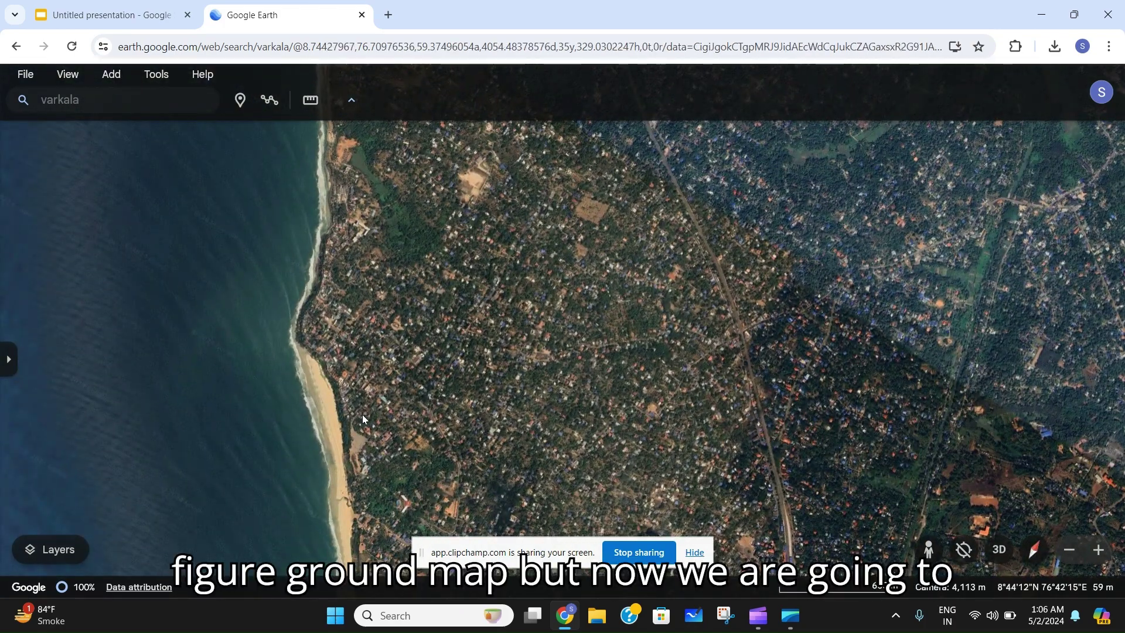
pyautogui.moveTo(362, 414); pyautogui.dragTo(465, 355)
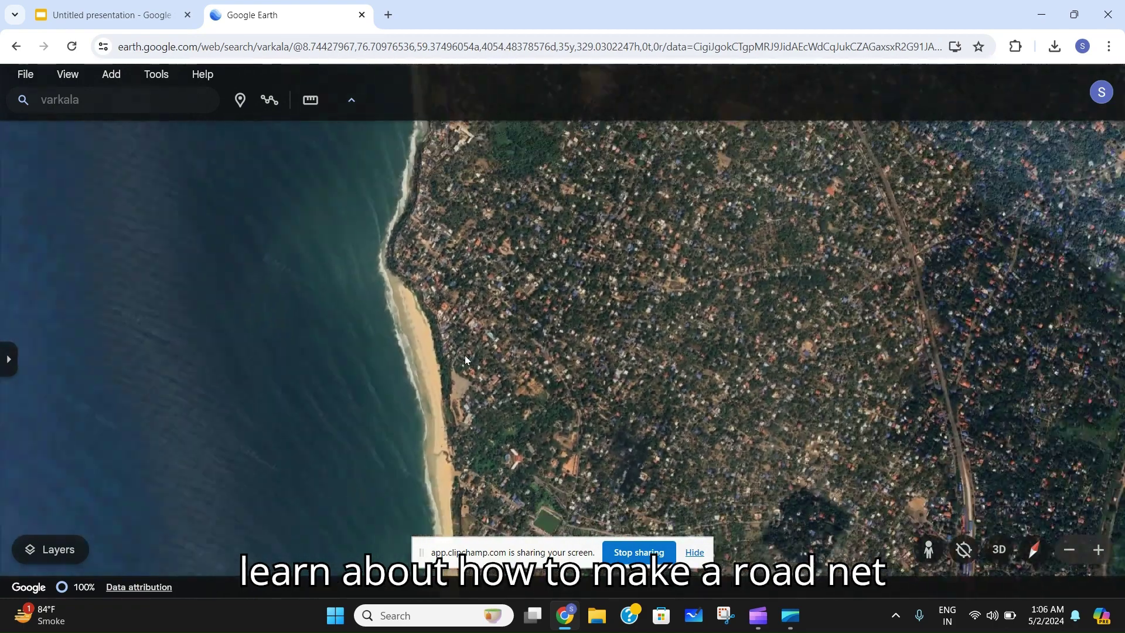
pyautogui.scroll(1, 464, 354)
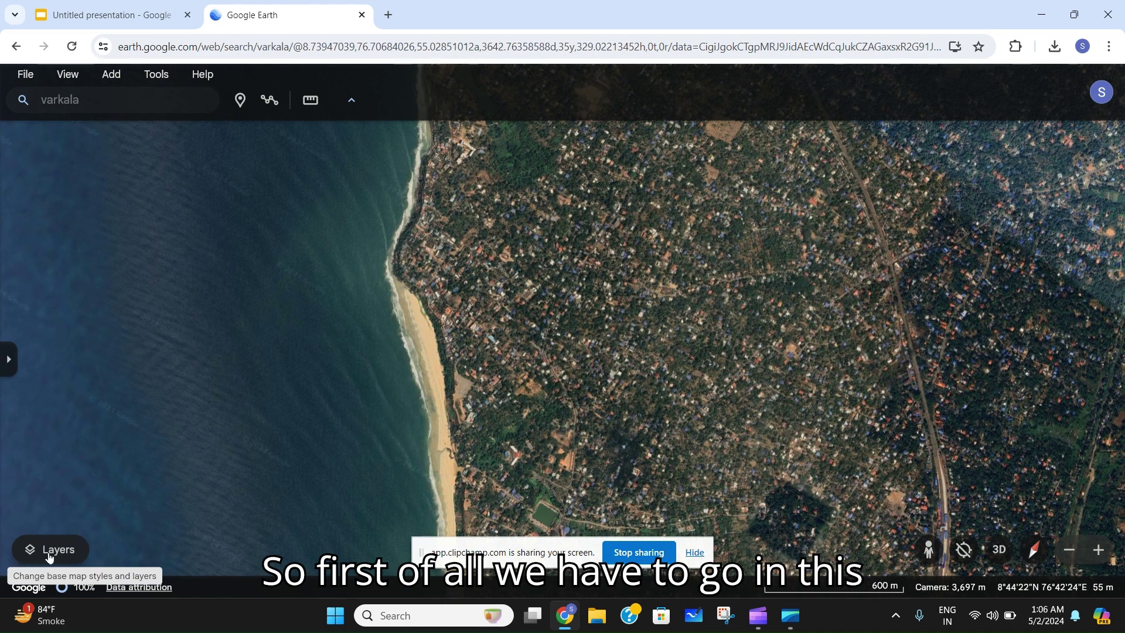
# Switch the map style to Custom and expand the Roads layer.
pyautogui.click(50, 551)
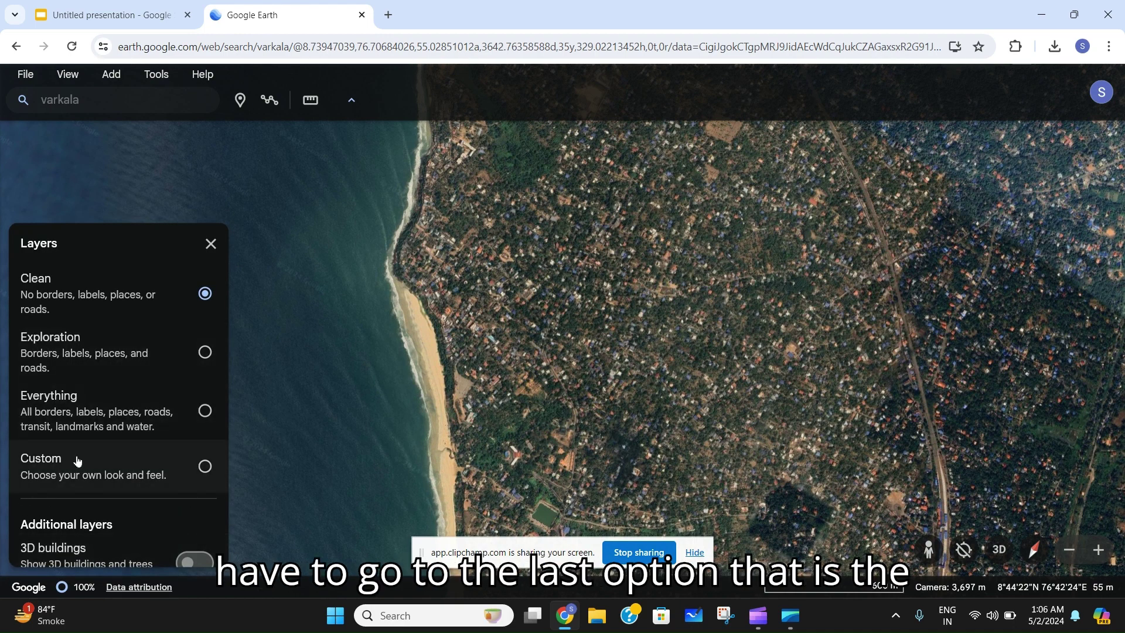
pyautogui.click(74, 475)
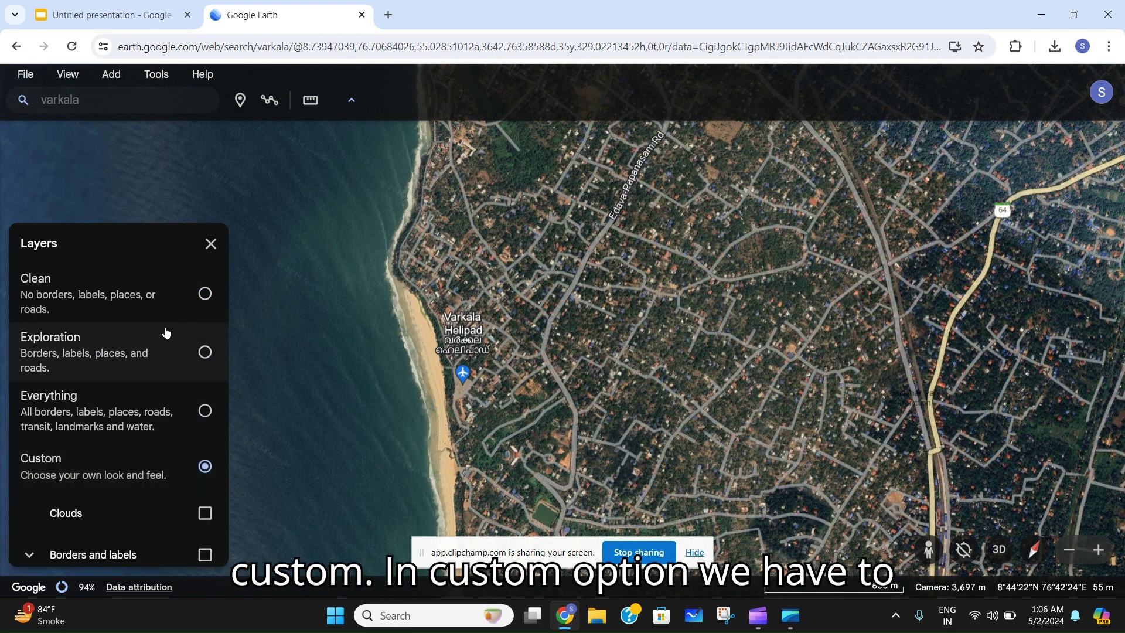
pyautogui.scroll(-2, 165, 337)
pyautogui.scroll(-2, 177, 369)
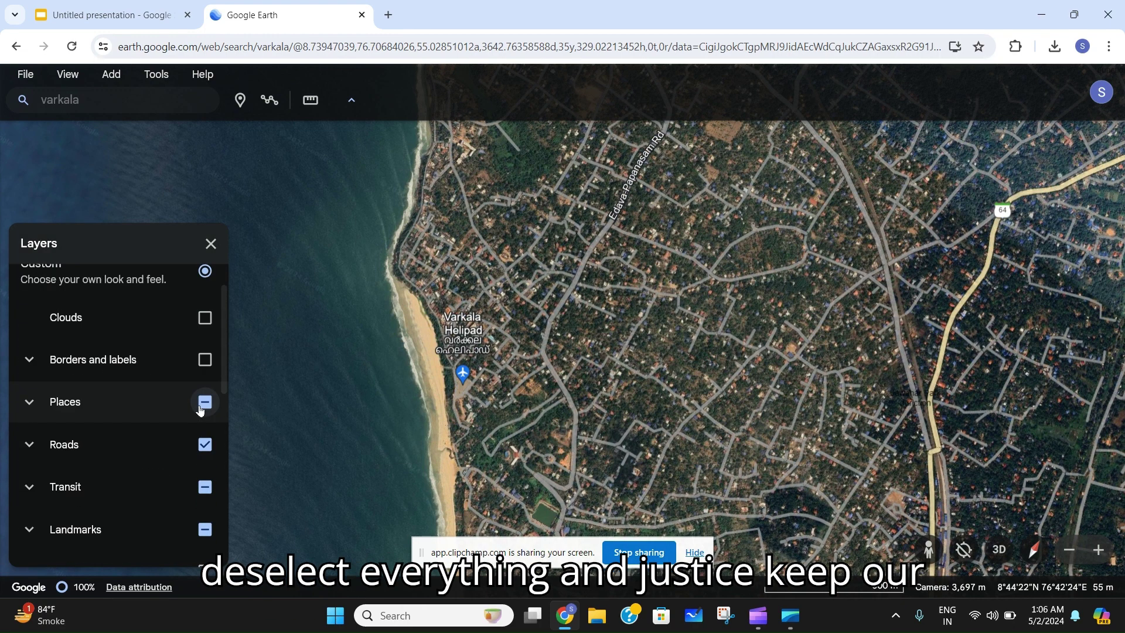
pyautogui.scroll(-2, 194, 429)
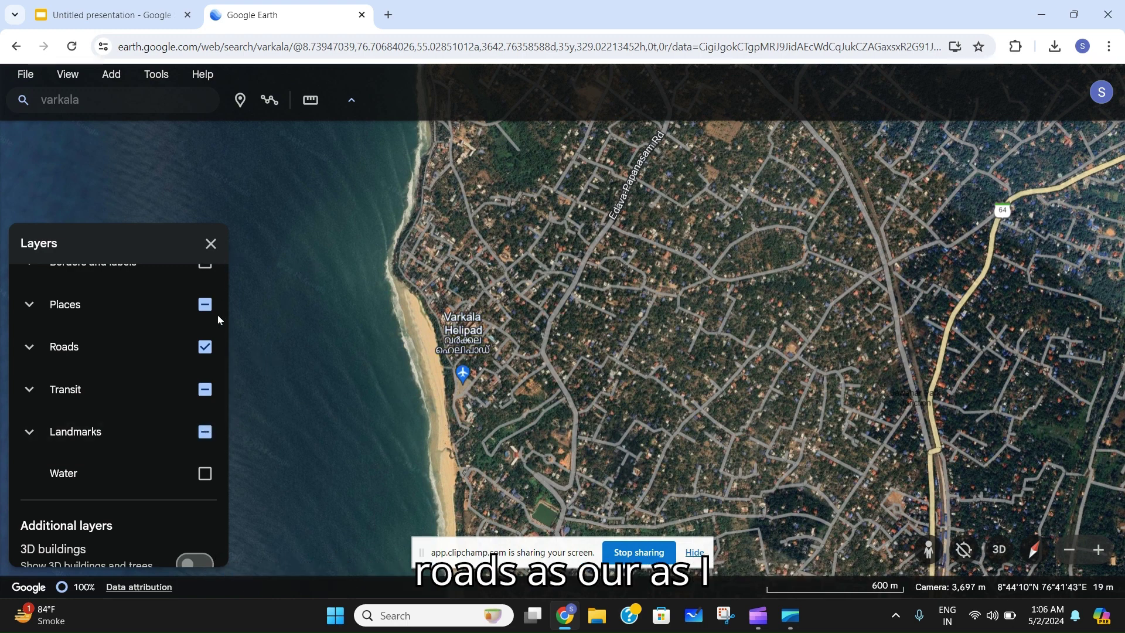
pyautogui.scroll(2, 150, 316)
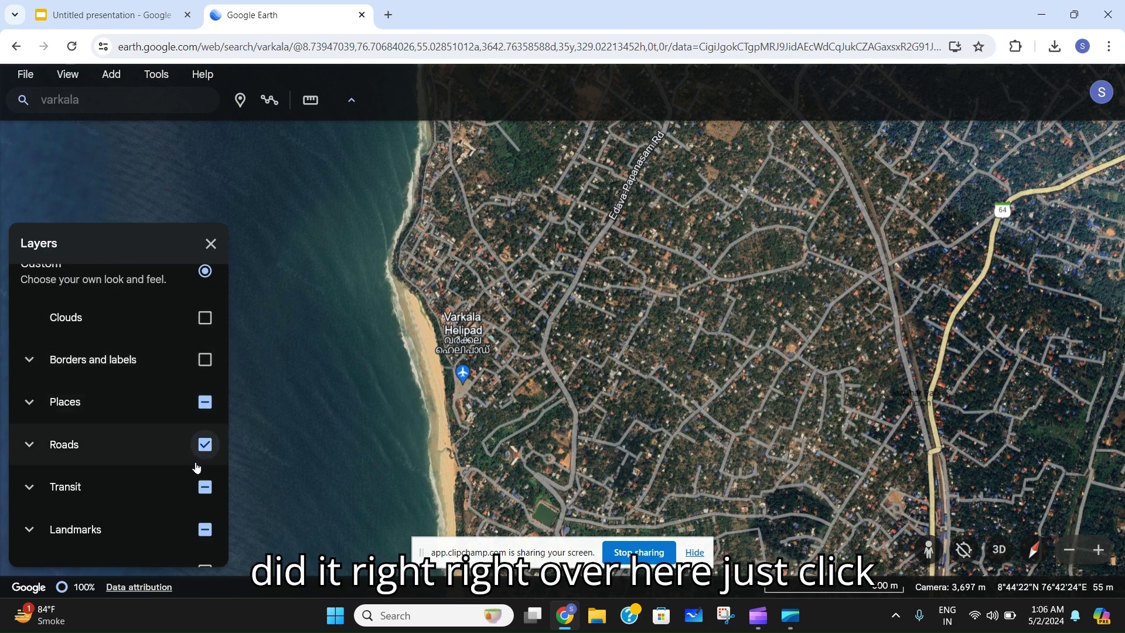
pyautogui.click(44, 444)
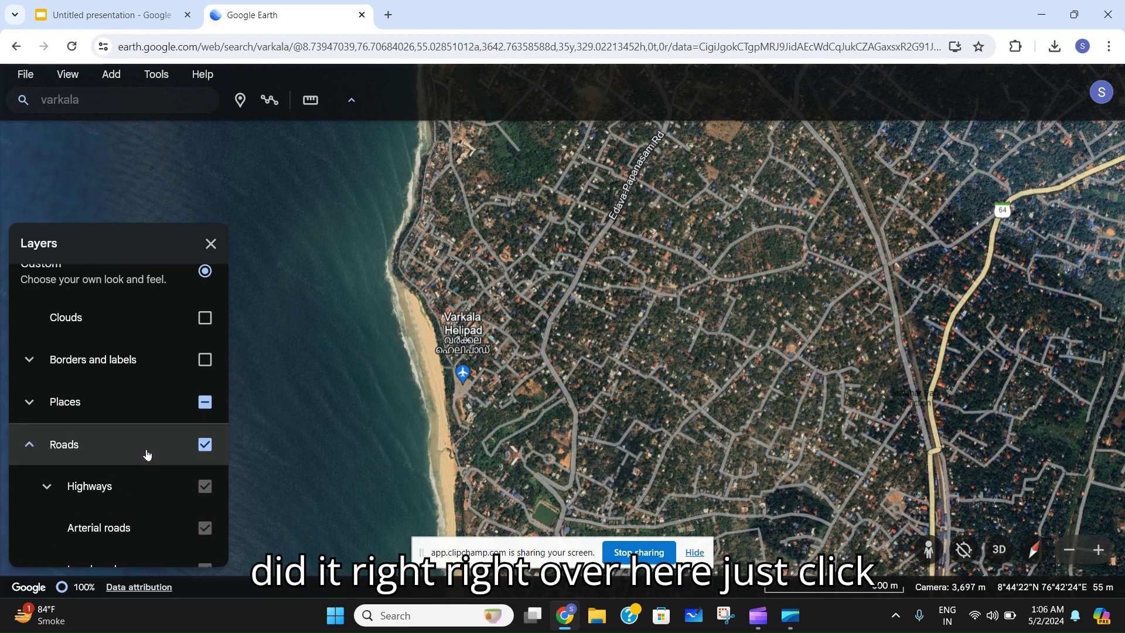
pyautogui.scroll(-2, 167, 452)
pyautogui.scroll(2, 177, 449)
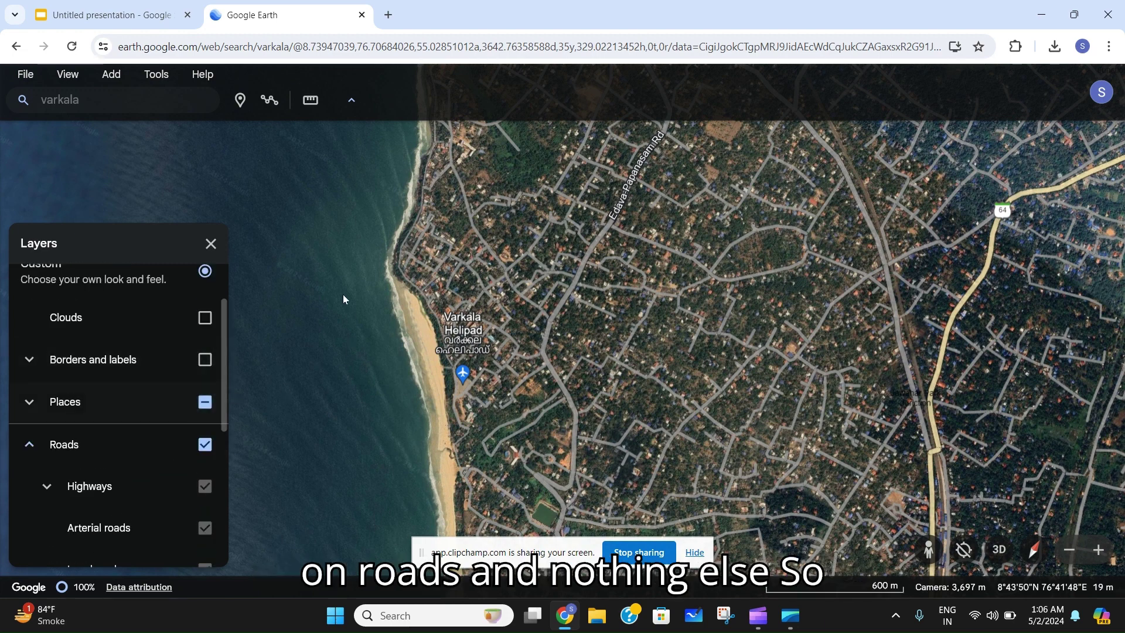
# Pan south over Varkala's road-covered town beside the beach and start a new snip.
pyautogui.click(211, 243)
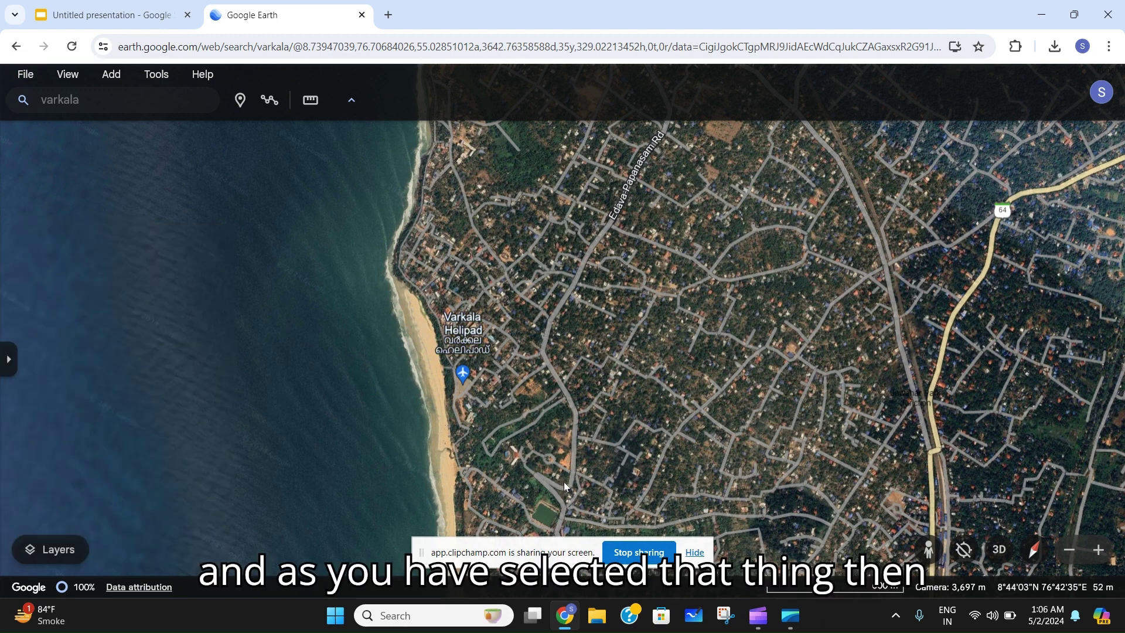
pyautogui.moveTo(563, 481)
pyautogui.mouseDown()
pyautogui.moveTo(549, 287)
pyautogui.moveTo(556, 311)
pyautogui.mouseUp()
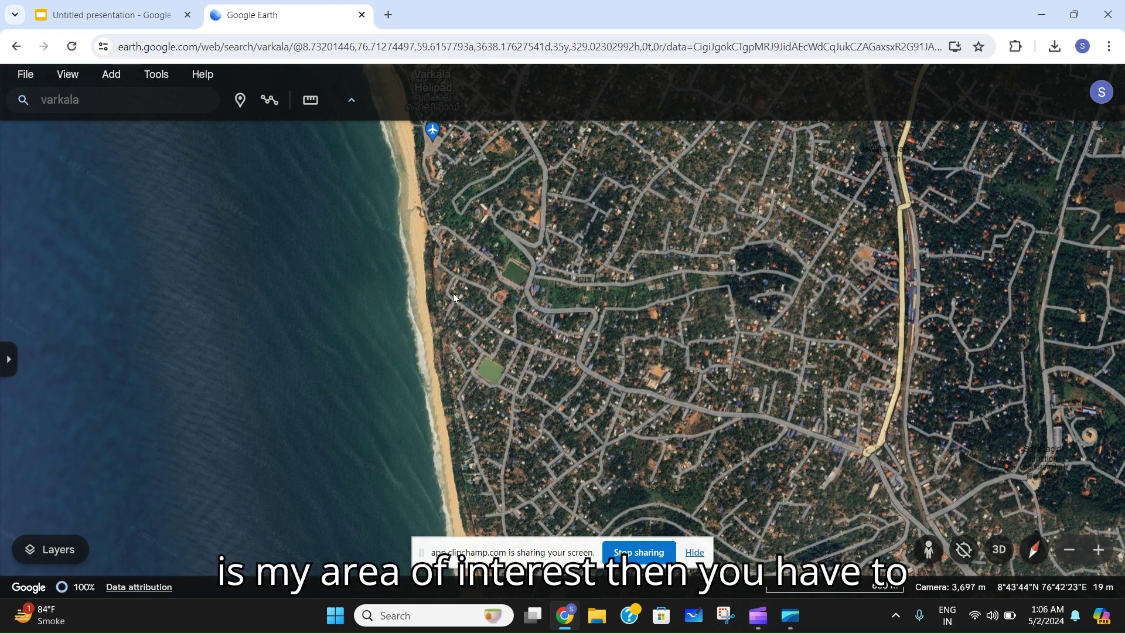
pyautogui.click(724, 615)
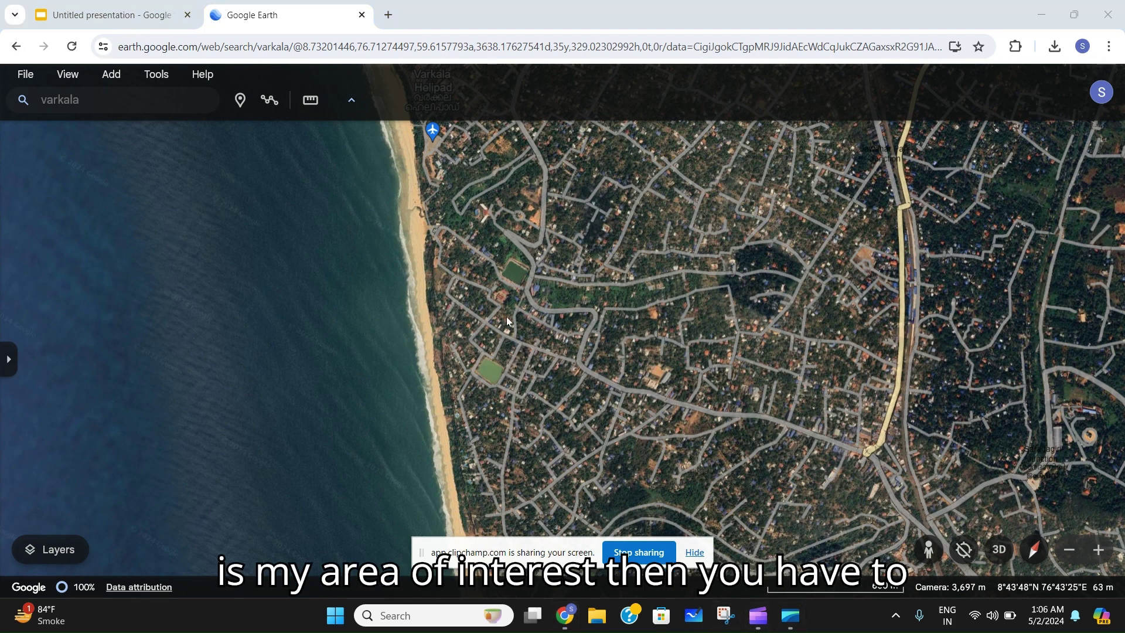
pyautogui.click(418, 241)
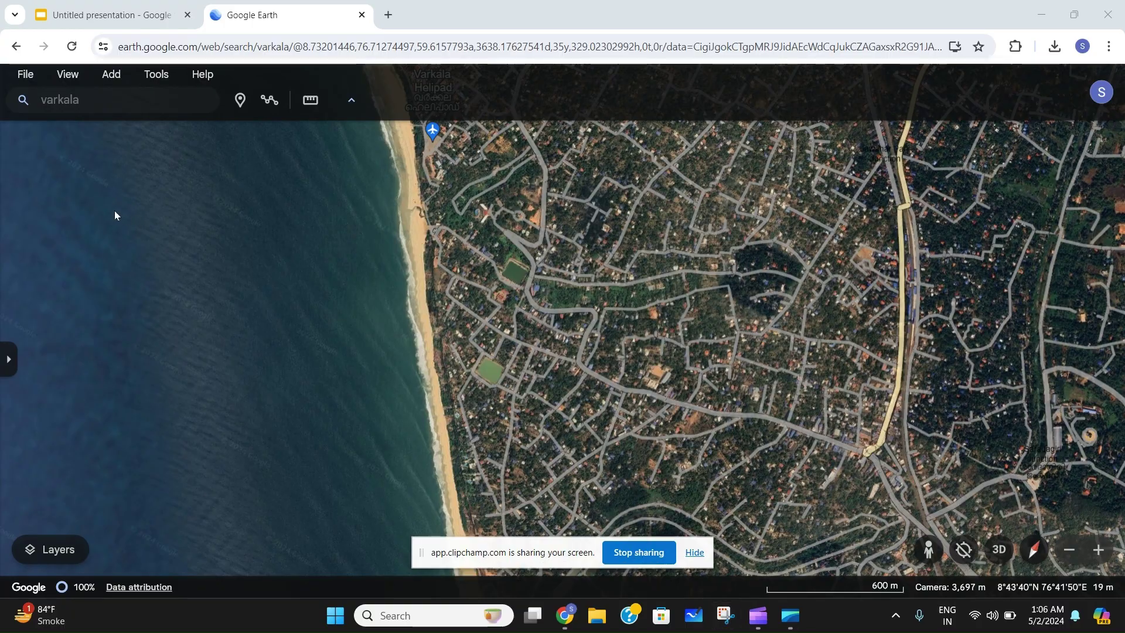
# Snip the region covering the sea, beach and nearby roads.
pyautogui.moveTo(100, 181); pyautogui.dragTo(931, 481)
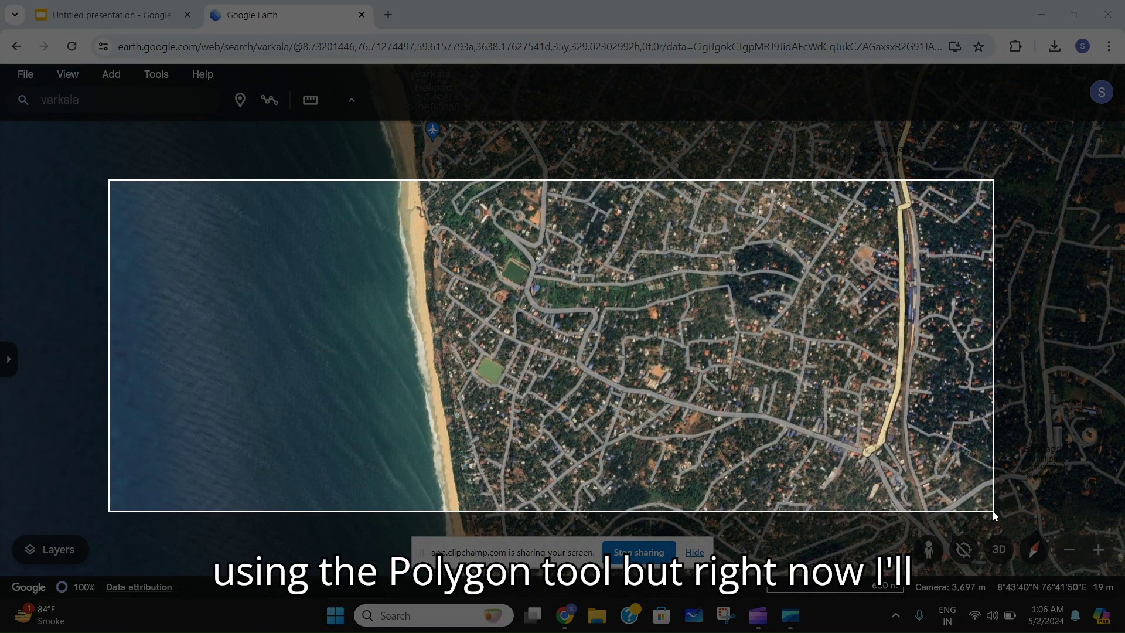
pyautogui.moveTo(932, 481)
pyautogui.mouseDown()
pyautogui.moveTo(710, 517)
pyautogui.moveTo(767, 523)
pyautogui.mouseUp()
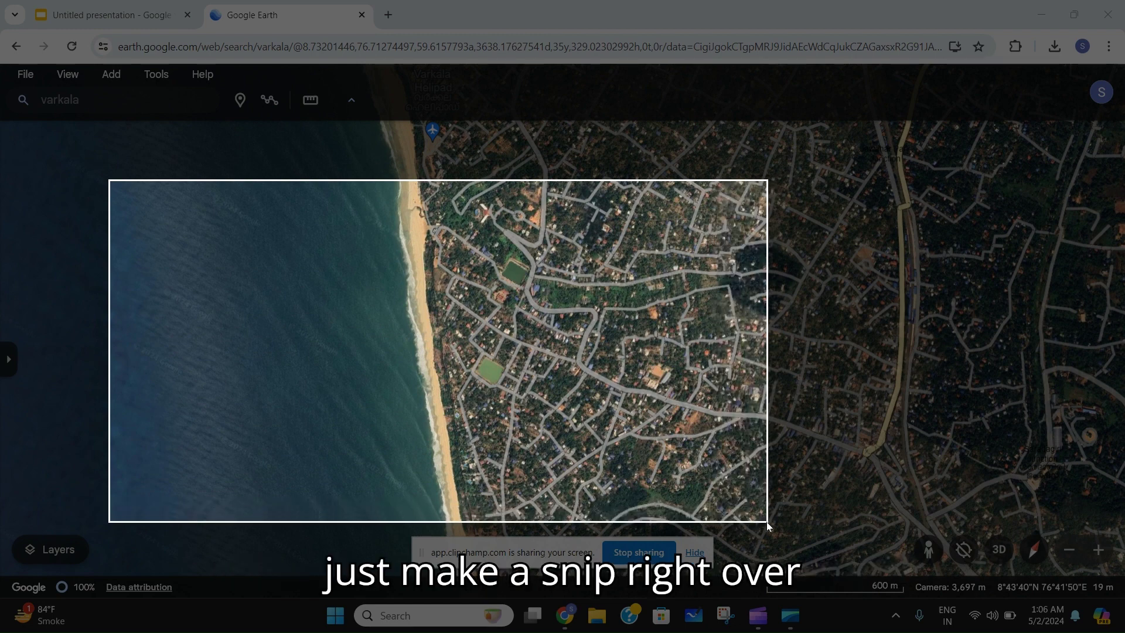
pyautogui.moveTo(766, 522); pyautogui.dragTo(766, 521)
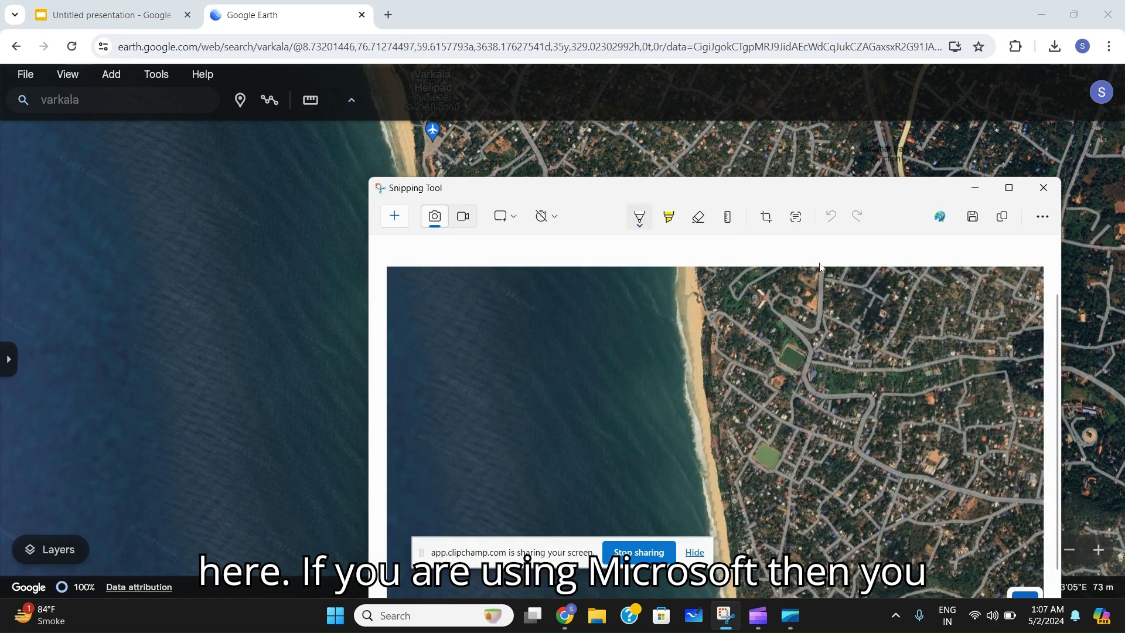
# Minimize Snipping Tool and return to the Untitled presentation.
pyautogui.click(1002, 219)
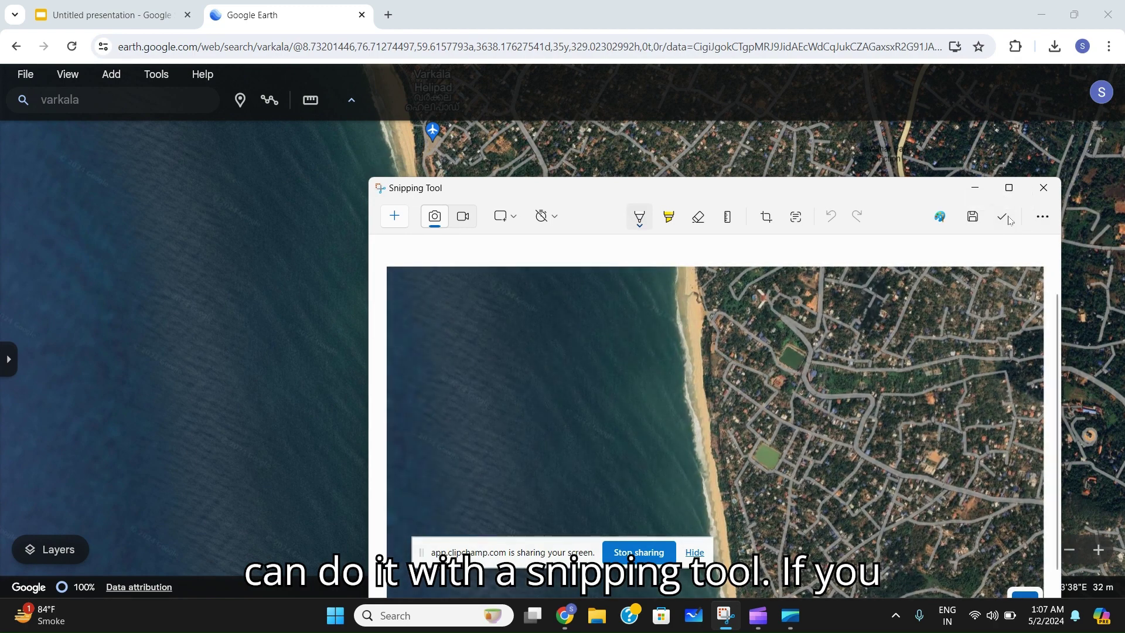
pyautogui.click(974, 187)
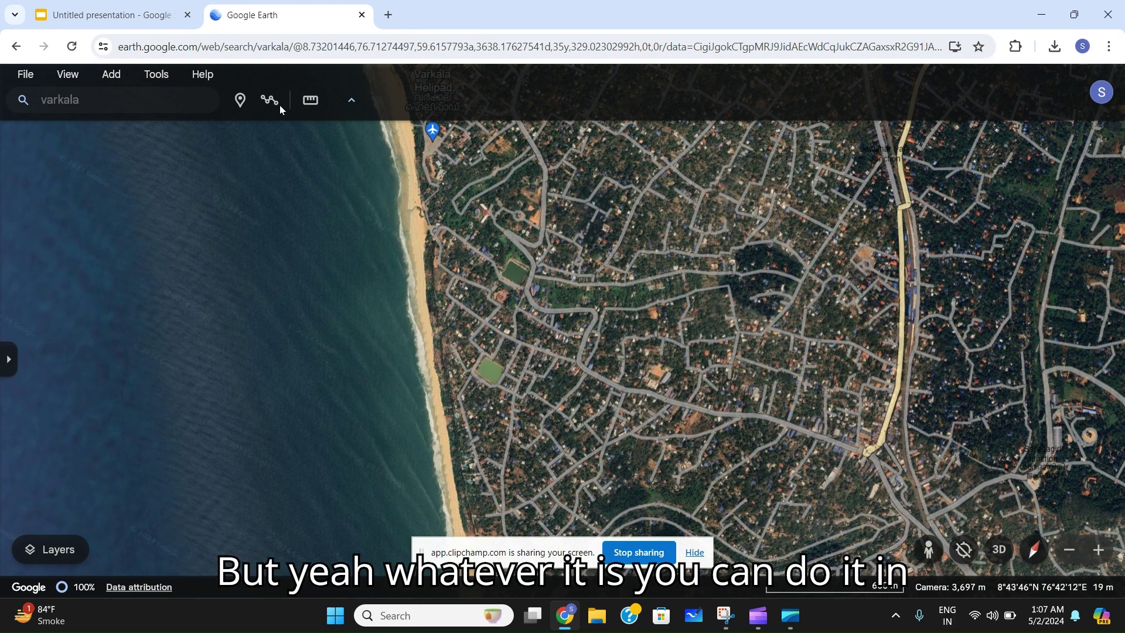
pyautogui.click(106, 15)
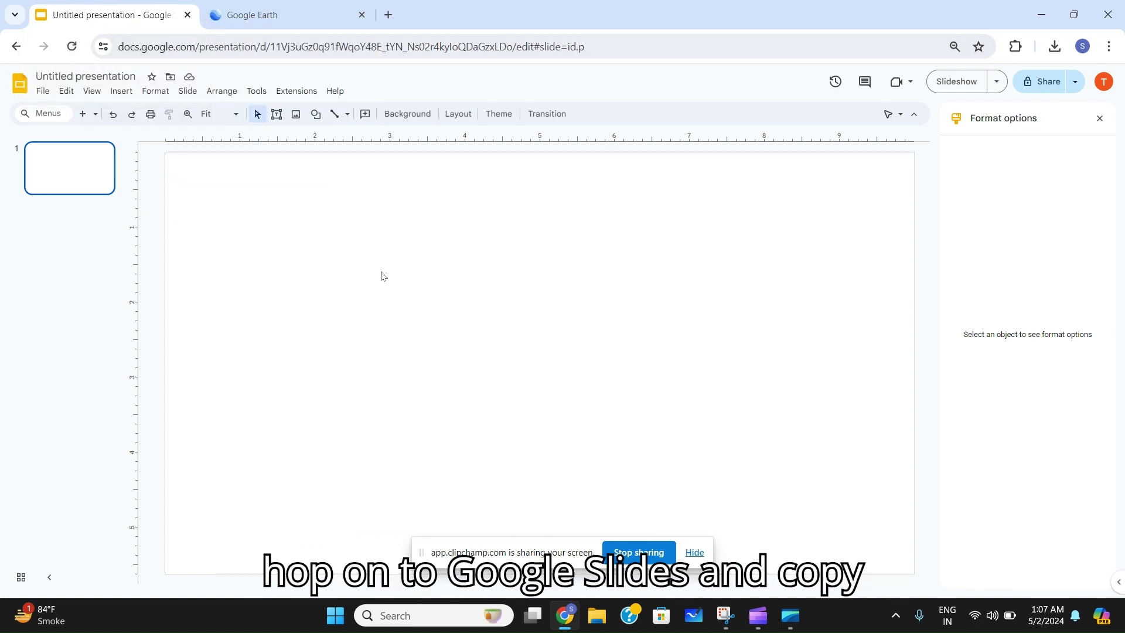
# Paste the Varkala snip onto the blank slide with Format options showing.
pyautogui.hotkey('ctrl', 'v')
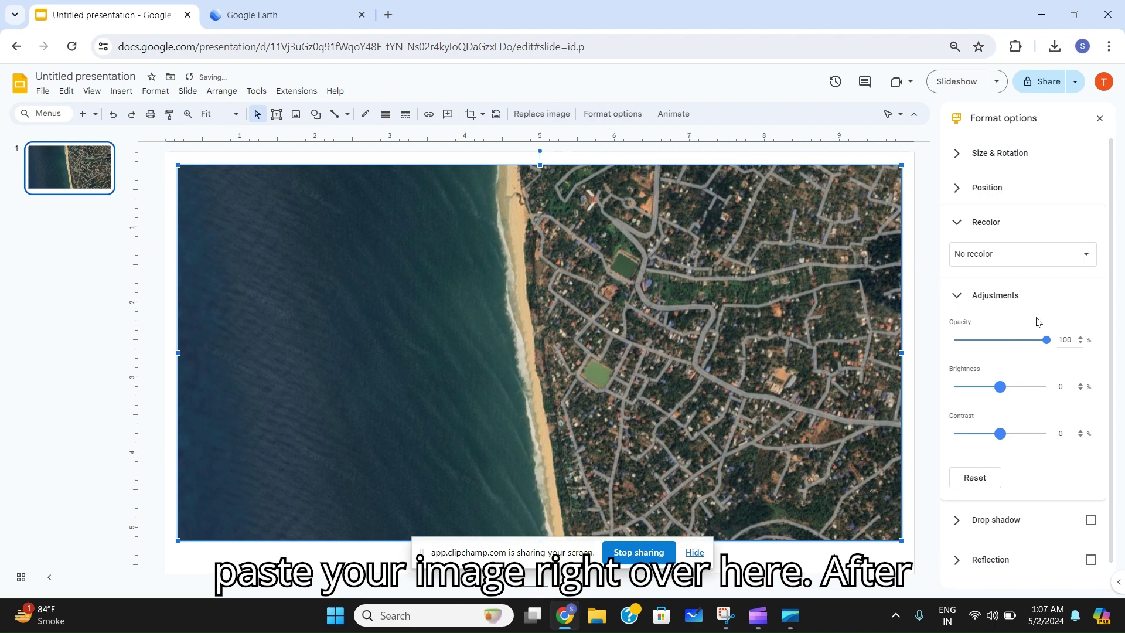
pyautogui.click(1099, 117)
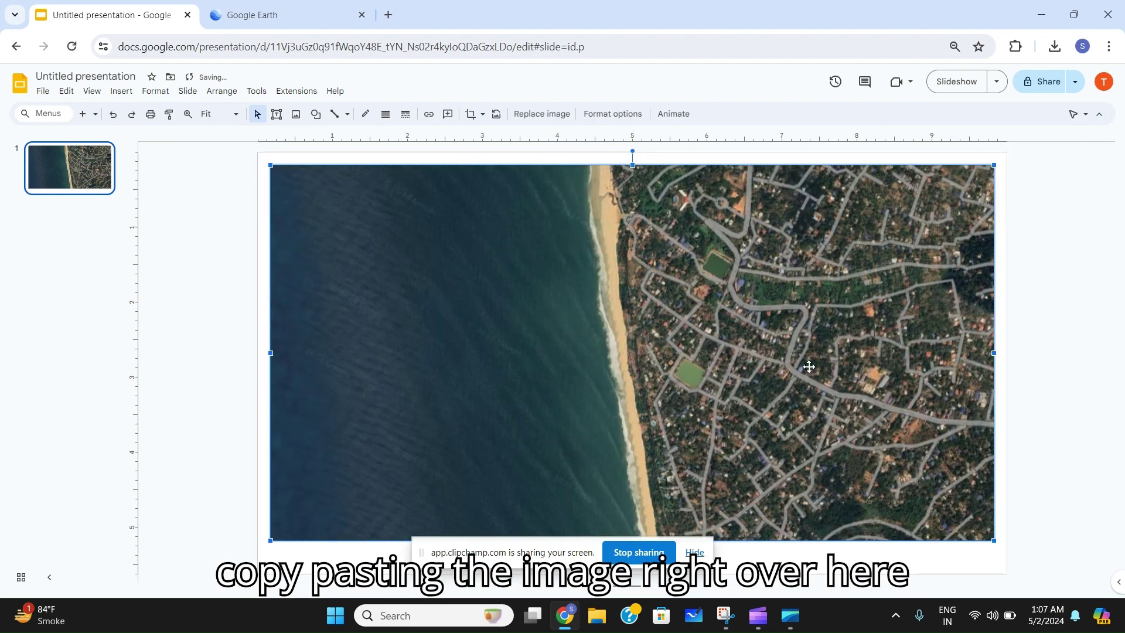
pyautogui.click(613, 113)
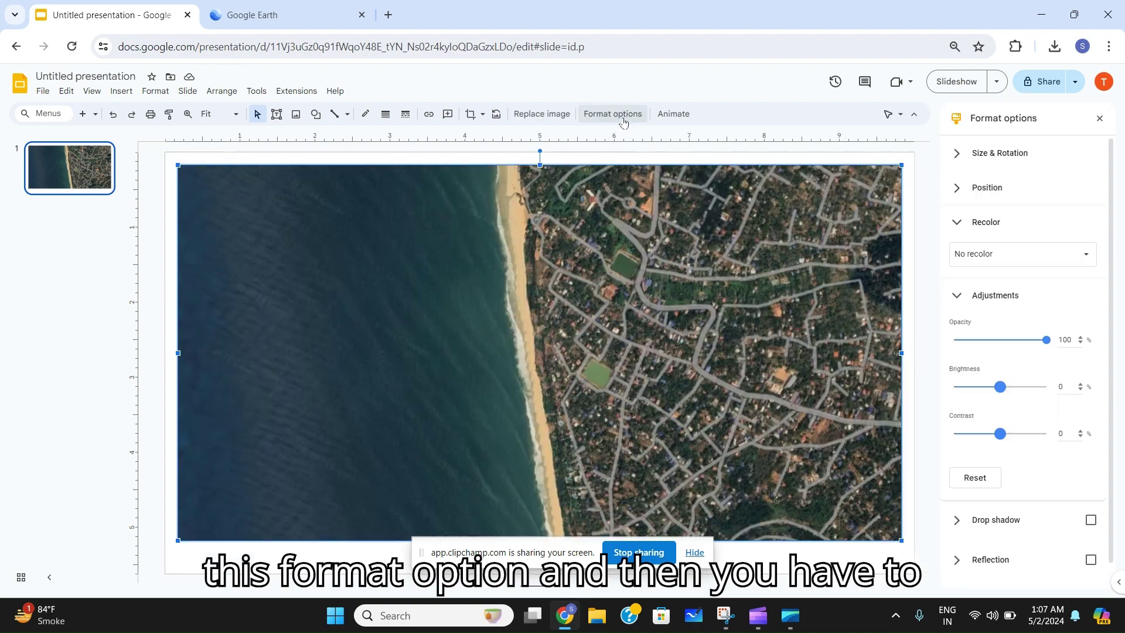
# Apply the Light 4 recolor preset to the Varkala image.
pyautogui.click(1054, 254)
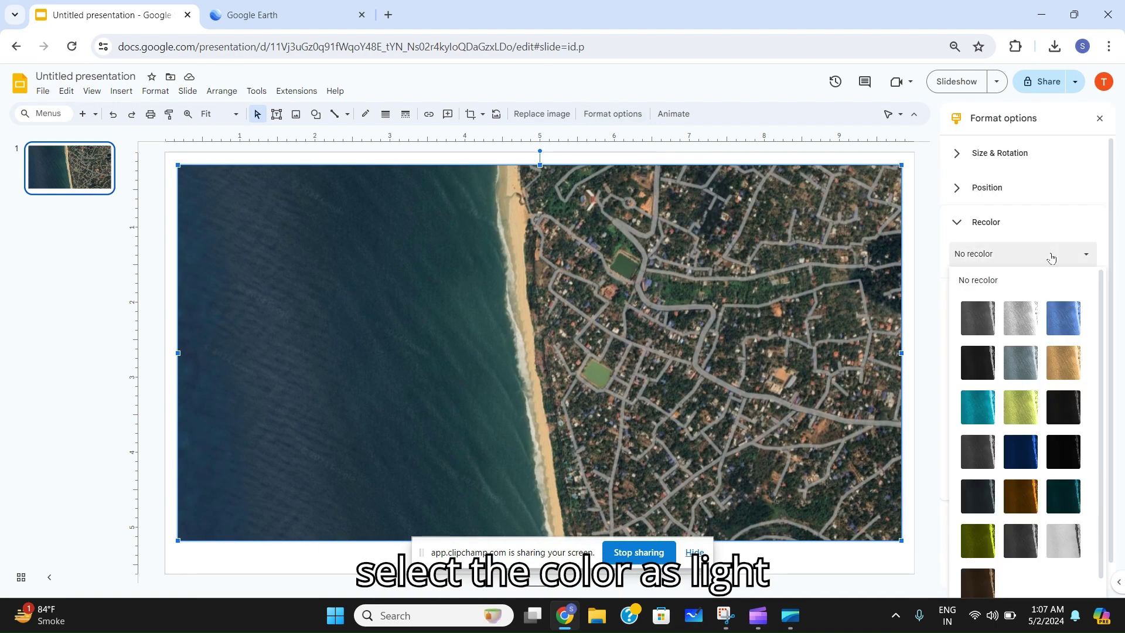
pyautogui.click(977, 361)
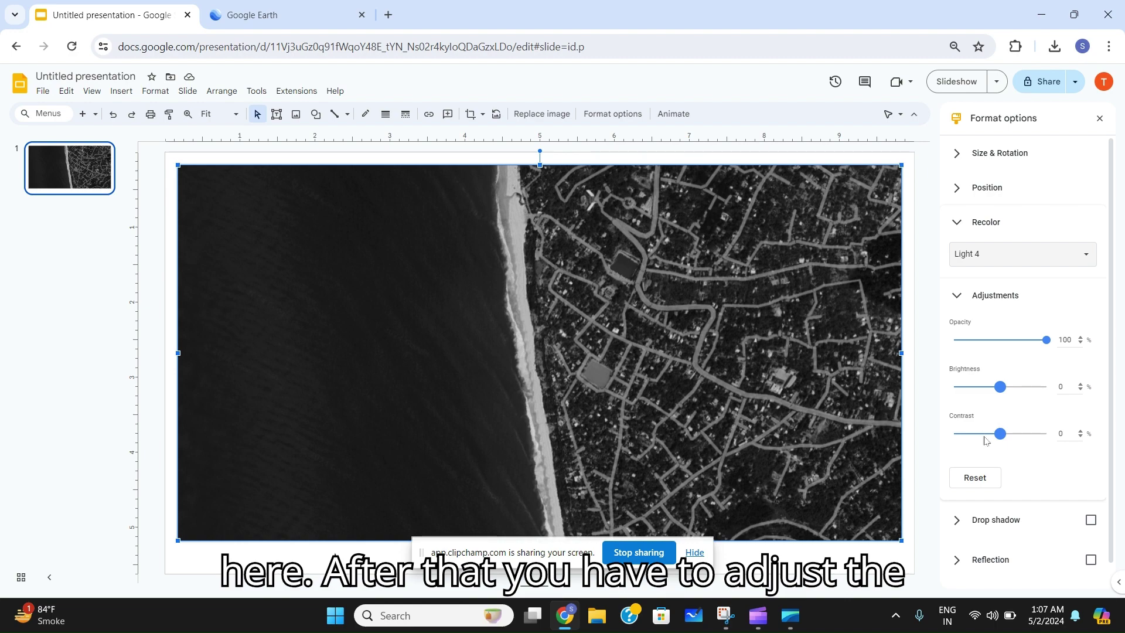
# Adjust the image to brightness 39 and contrast 100.
pyautogui.moveTo(1000, 433); pyautogui.dragTo(1008, 433)
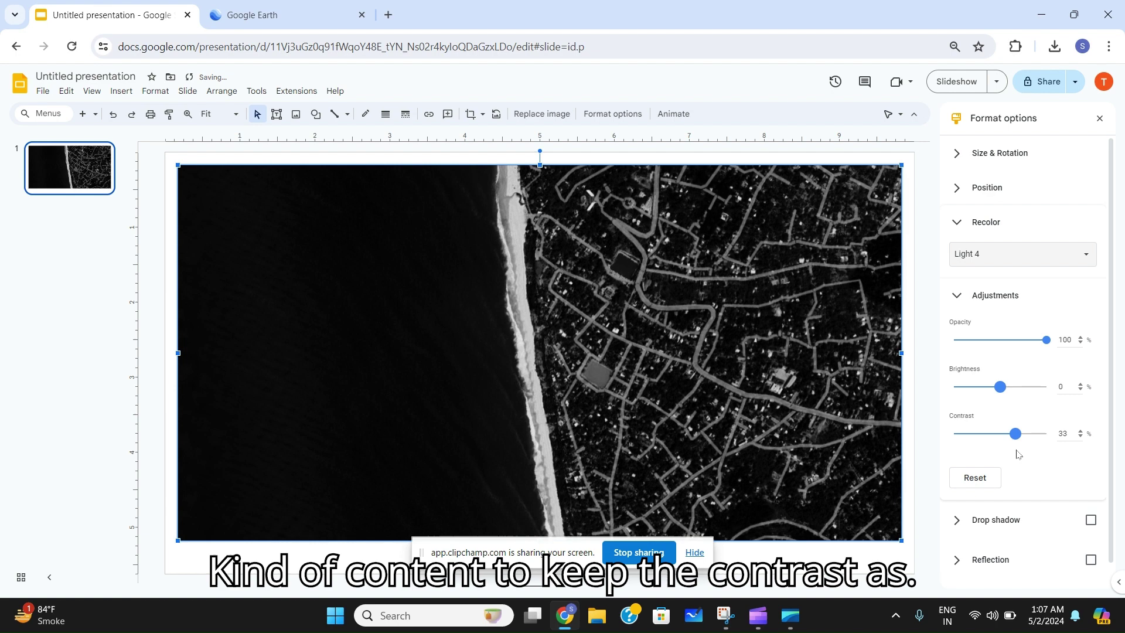
pyautogui.moveTo(1016, 454); pyautogui.dragTo(1015, 453)
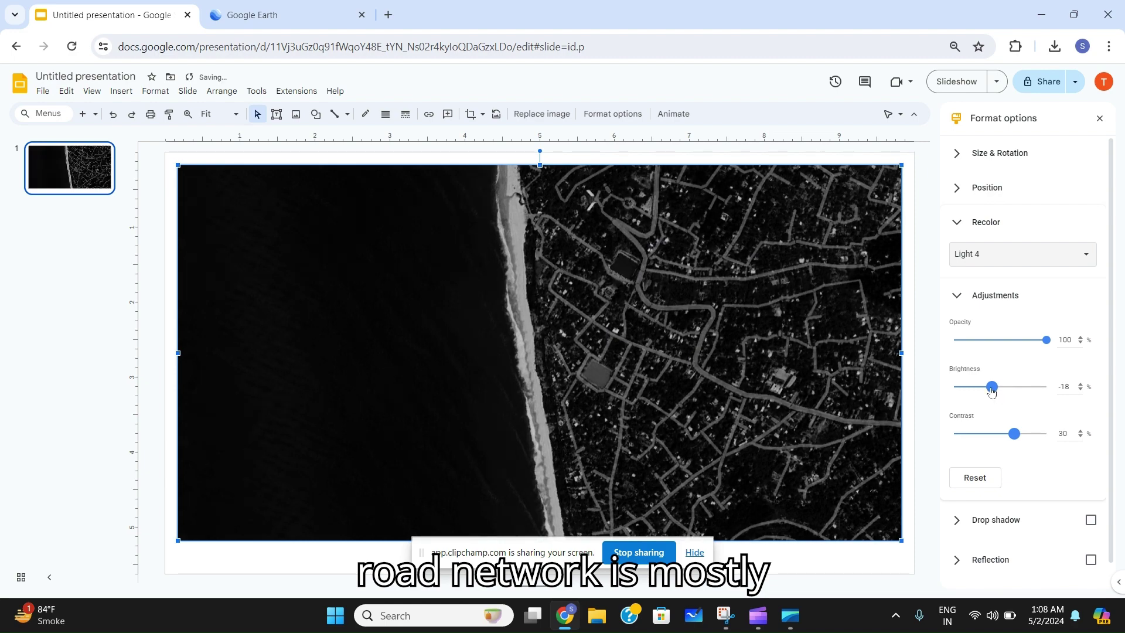
pyautogui.moveTo(999, 387)
pyautogui.mouseDown()
pyautogui.moveTo(1031, 387)
pyautogui.moveTo(1014, 386)
pyautogui.mouseUp()
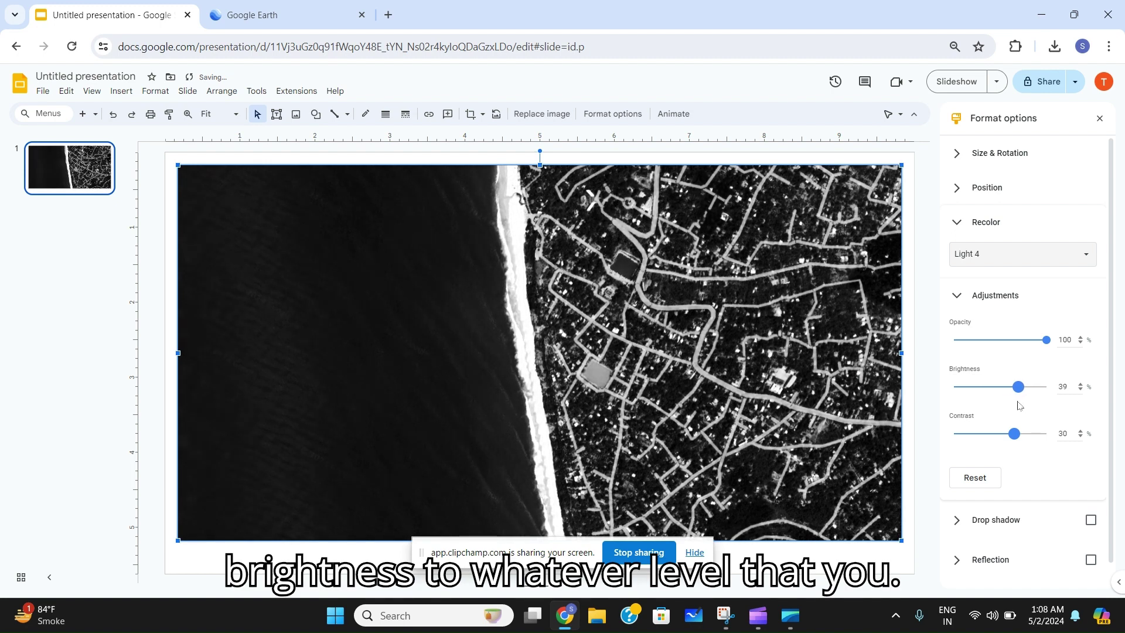
pyautogui.moveTo(1014, 433)
pyautogui.mouseDown()
pyautogui.moveTo(1001, 433)
pyautogui.moveTo(1048, 434)
pyautogui.mouseUp()
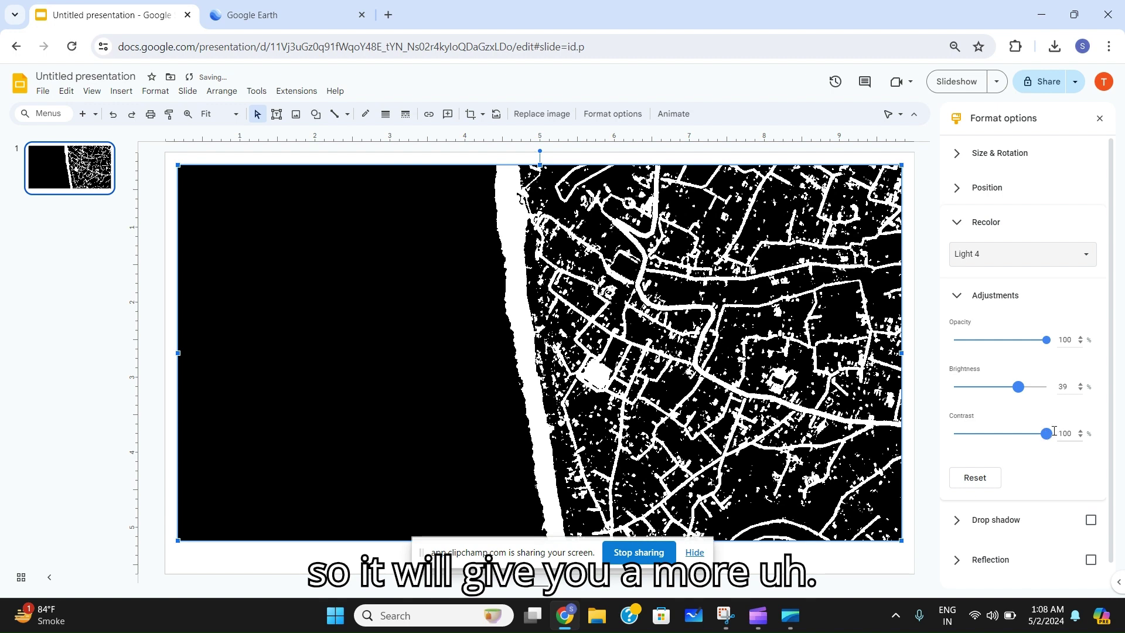
# Lower the image brightness to about 17 using the spinner arrows.
pyautogui.click(1080, 384)
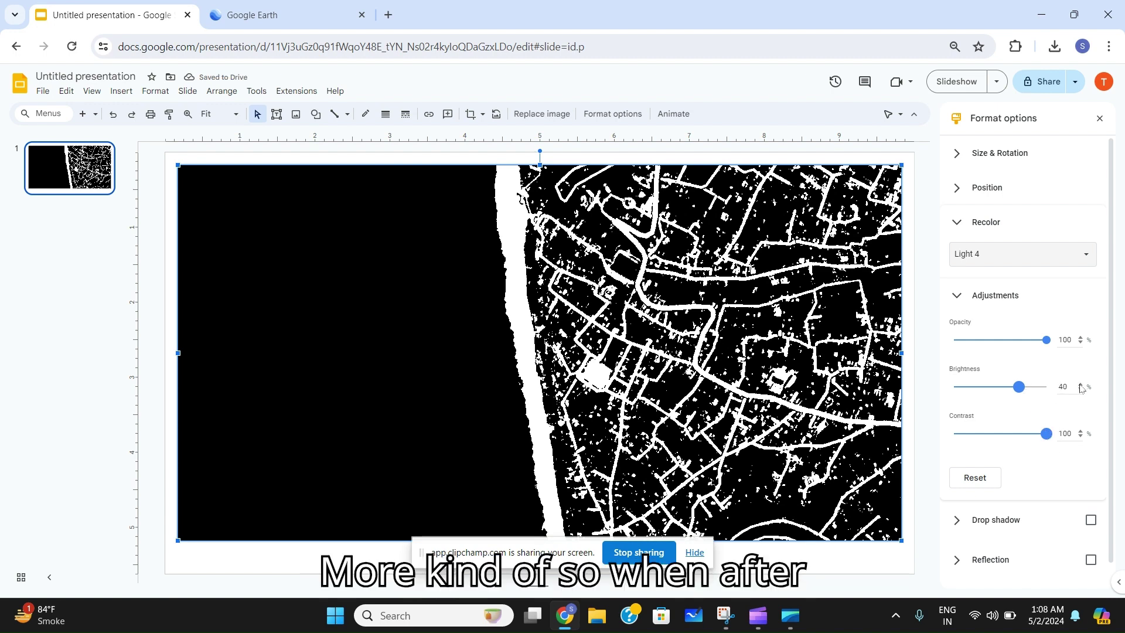
pyautogui.click(1080, 384)
pyautogui.click(1079, 390)
pyautogui.click(1079, 390)
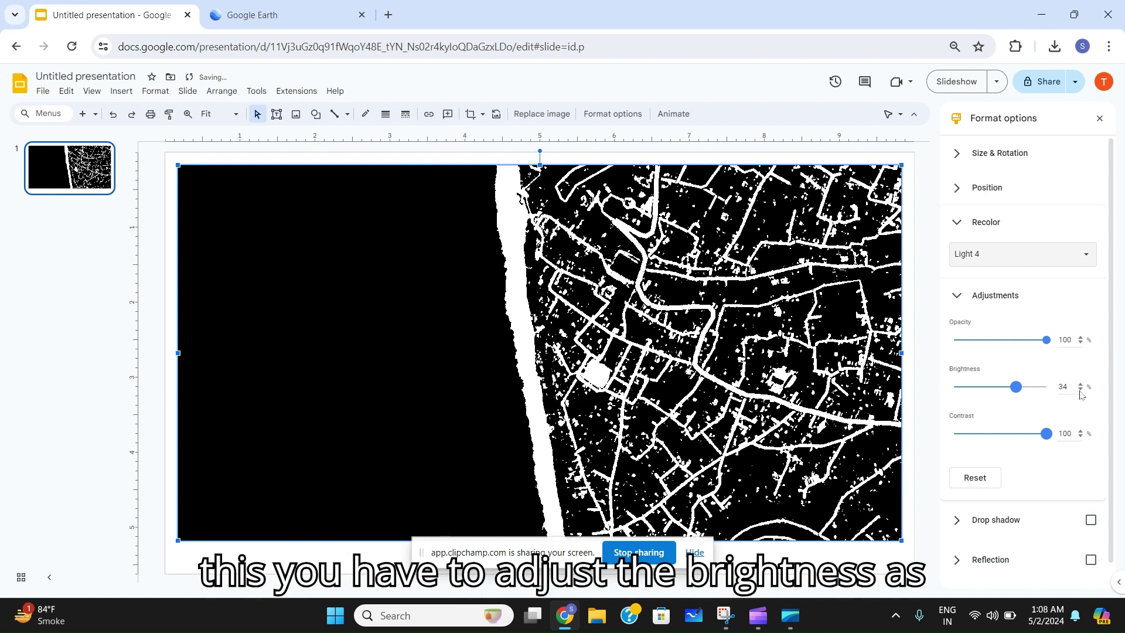
pyautogui.click(1080, 391)
pyautogui.click(1079, 390)
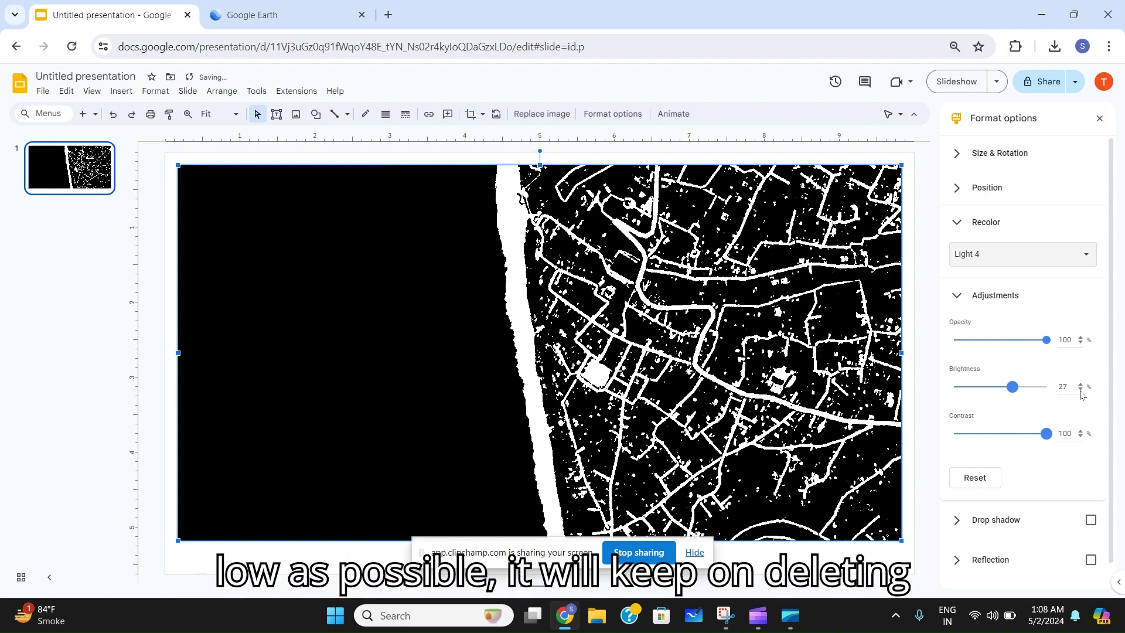
pyautogui.click(1080, 390)
pyautogui.click(1080, 390)
pyautogui.click(1079, 390)
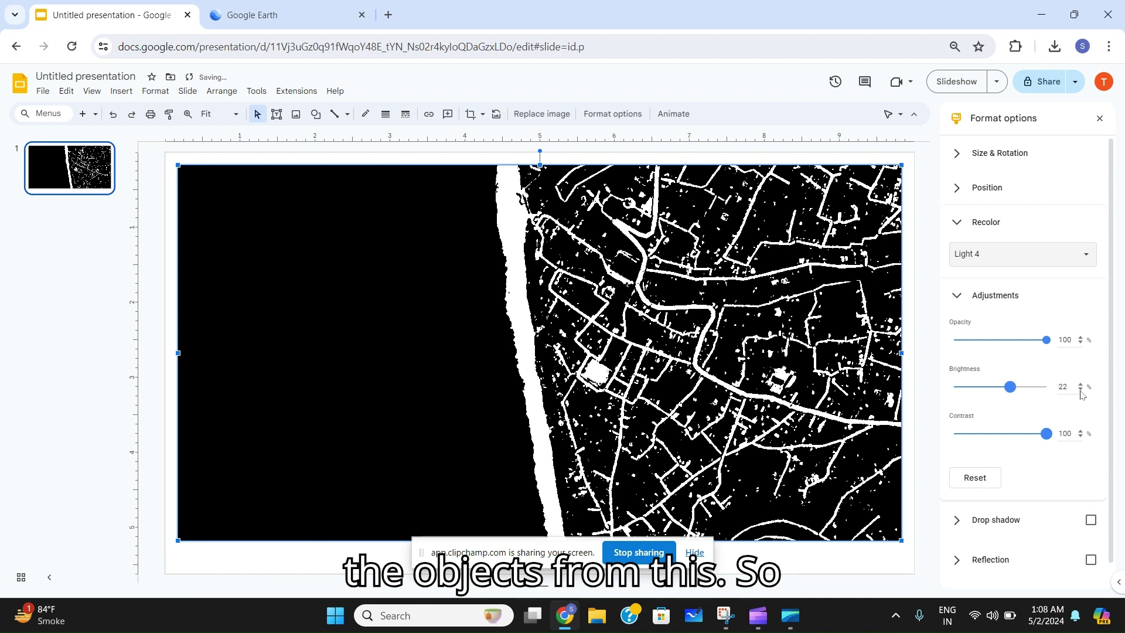
pyautogui.click(1079, 390)
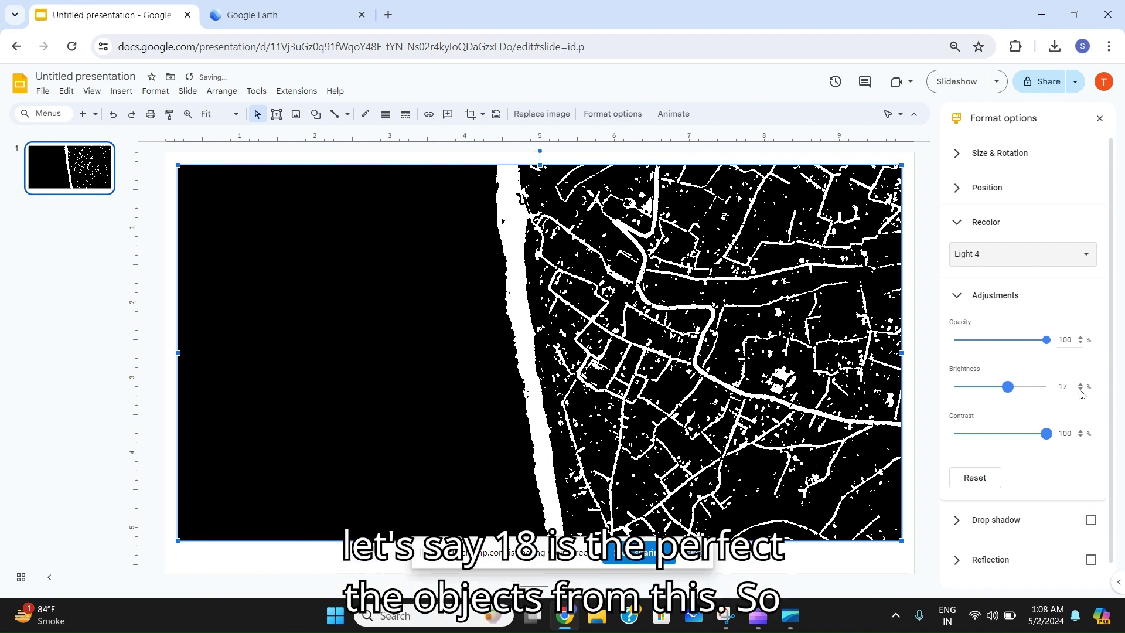
pyautogui.click(1079, 390)
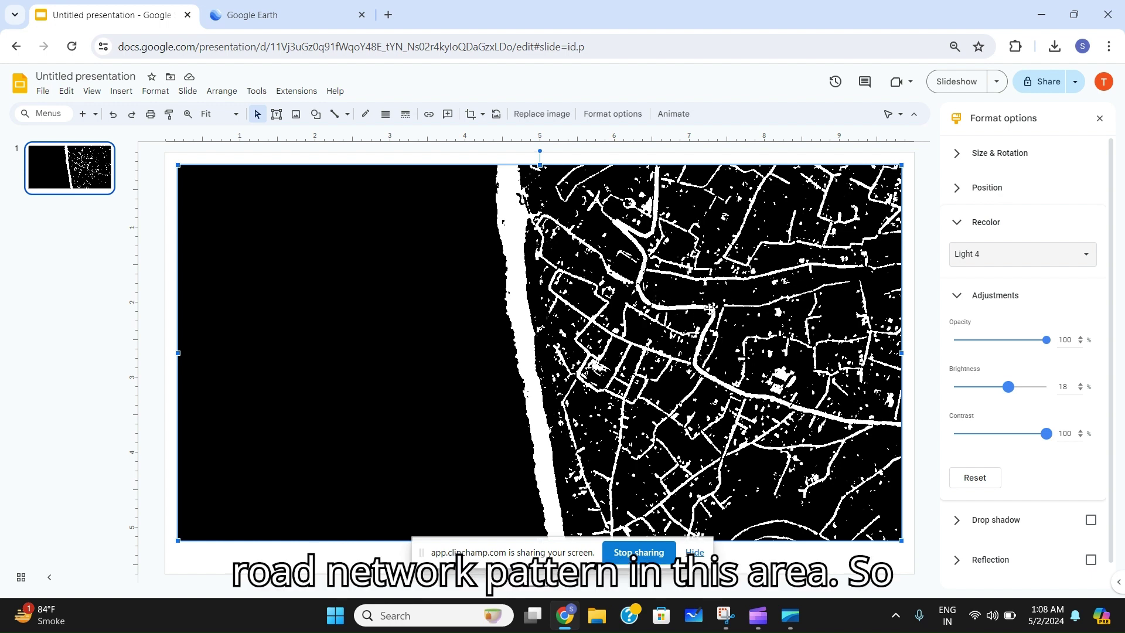
pyautogui.moveTo(1046, 340); pyautogui.dragTo(1046, 340)
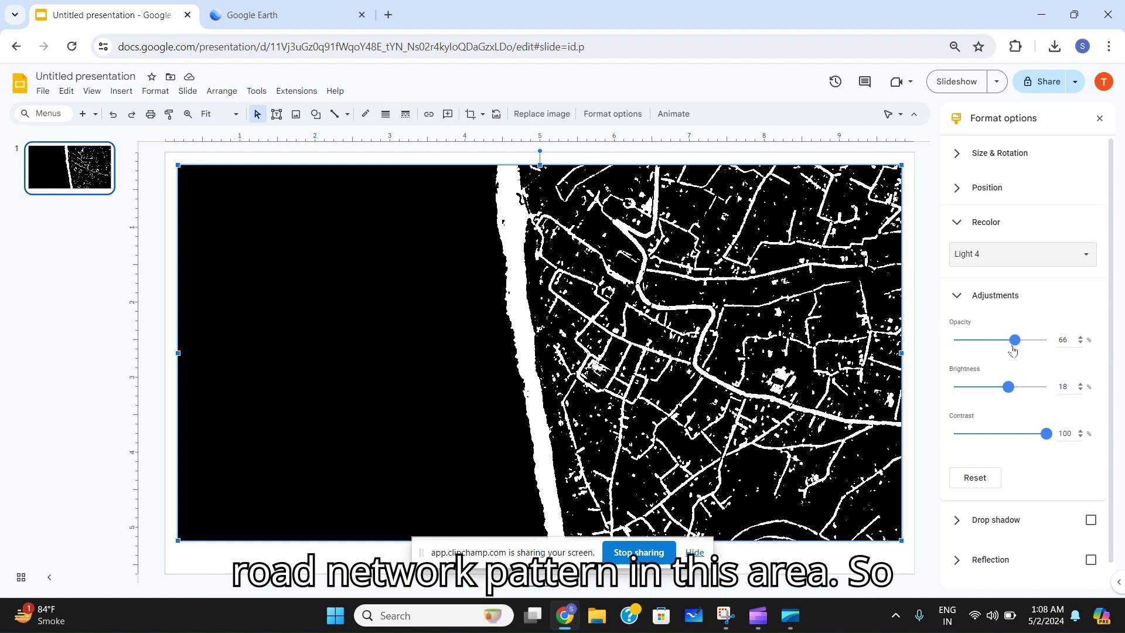